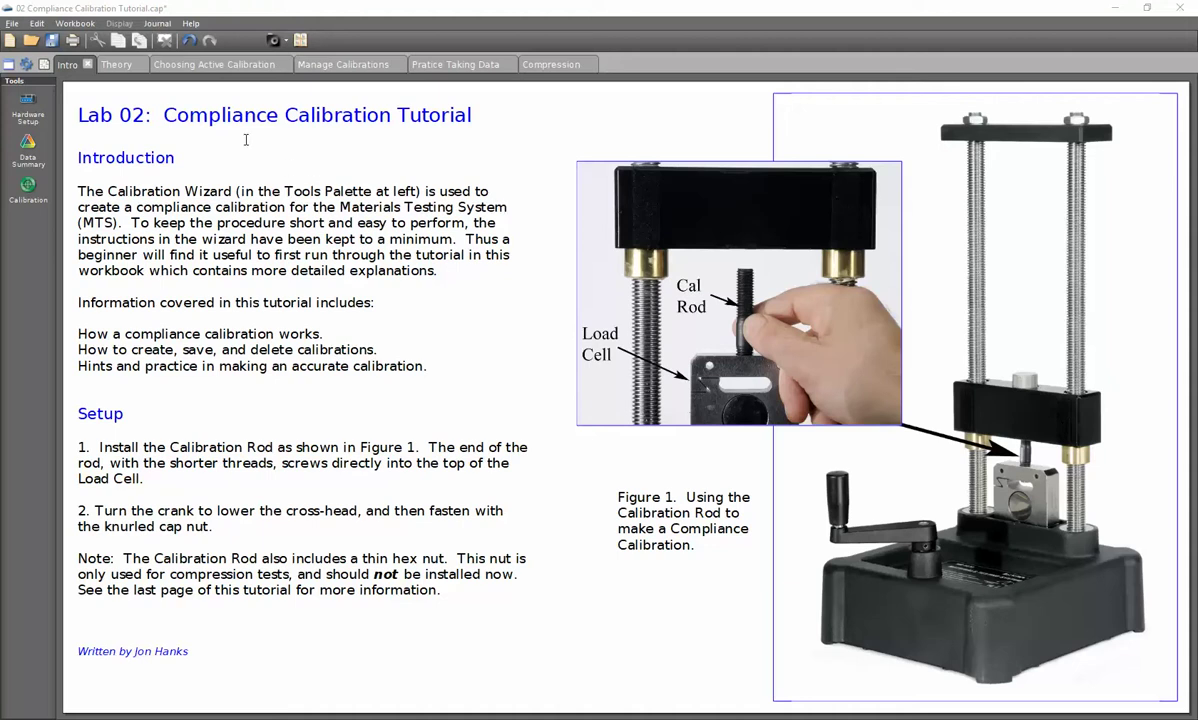
Review the connected Materials Testing System hardware, then start a Compliance Calibration in the Calibration wizard
left_click(28, 108)
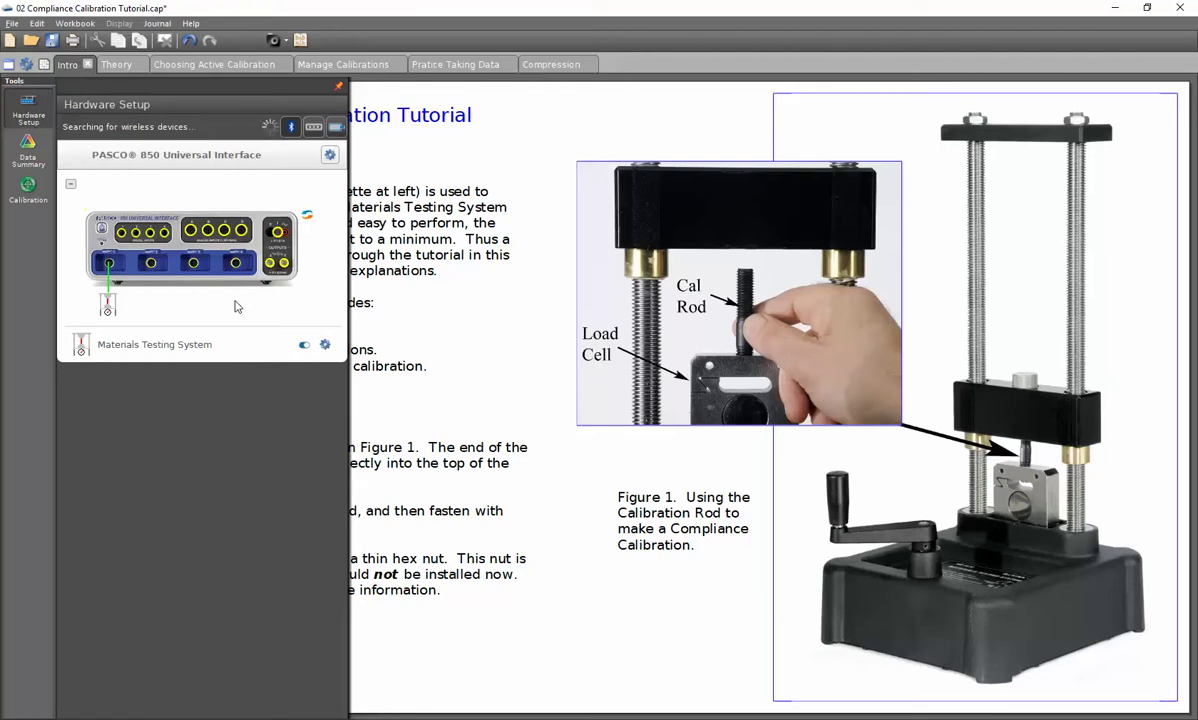
left_click(19, 106)
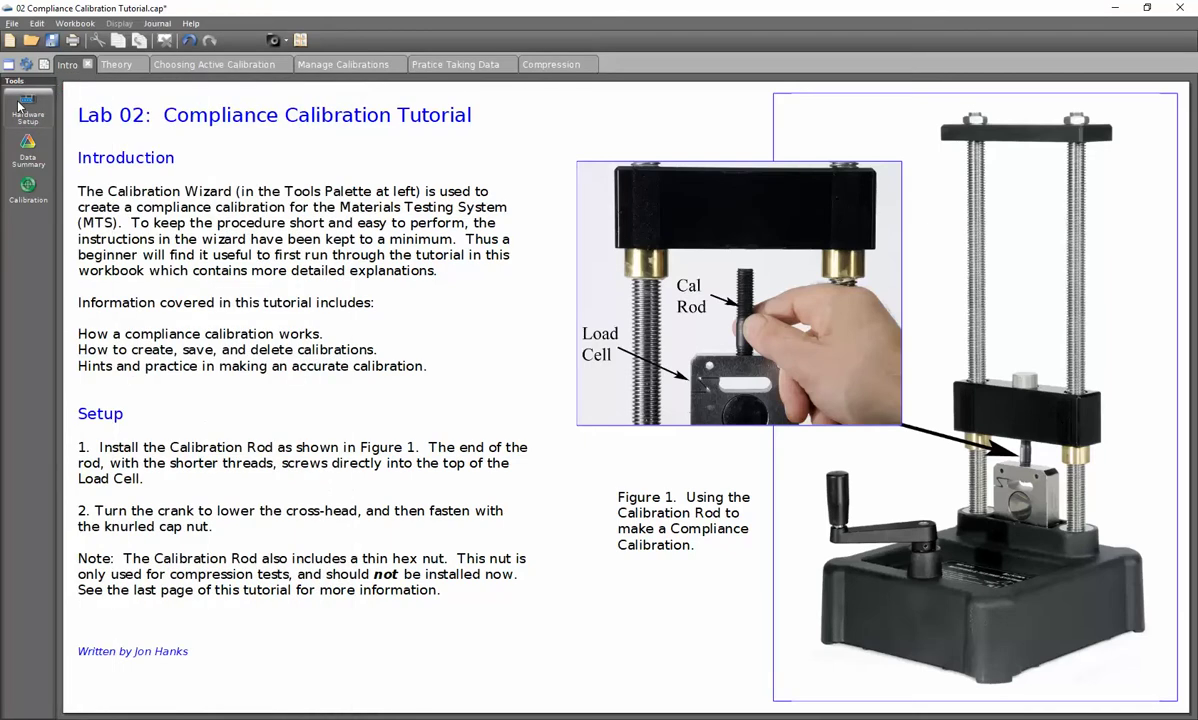
left_click(27, 188)
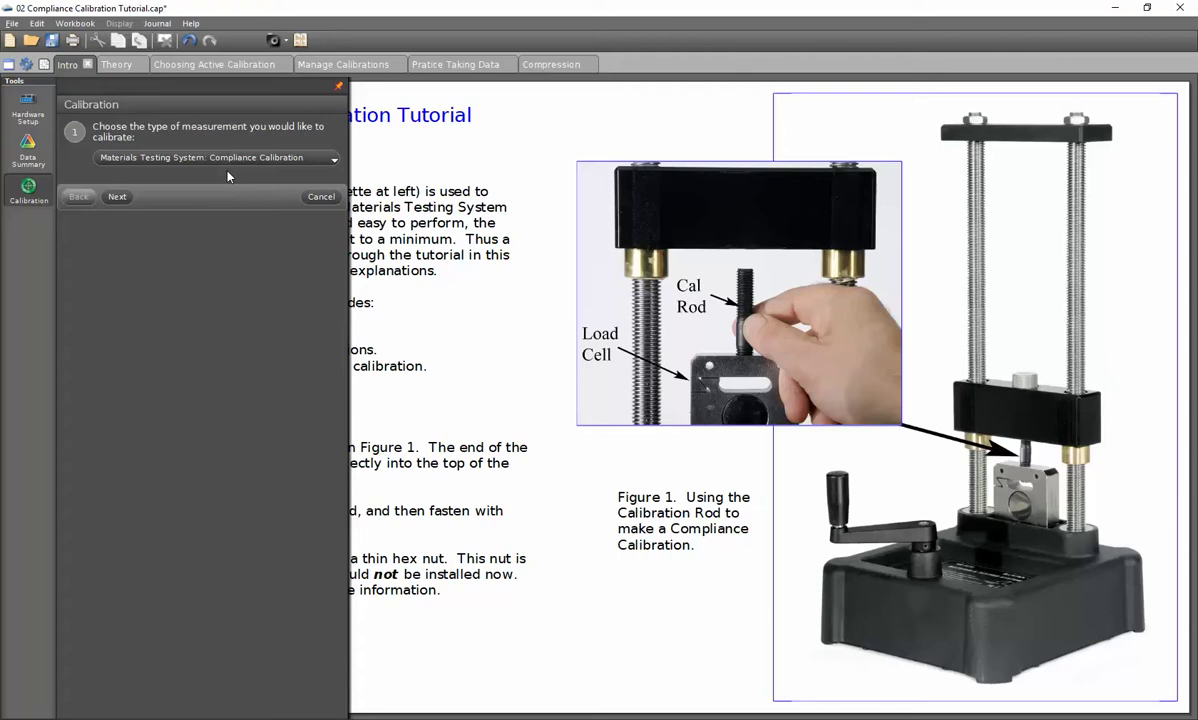
Choose Create New Calibration and advance to step 3, installing the calibration rod
left_click(117, 197)
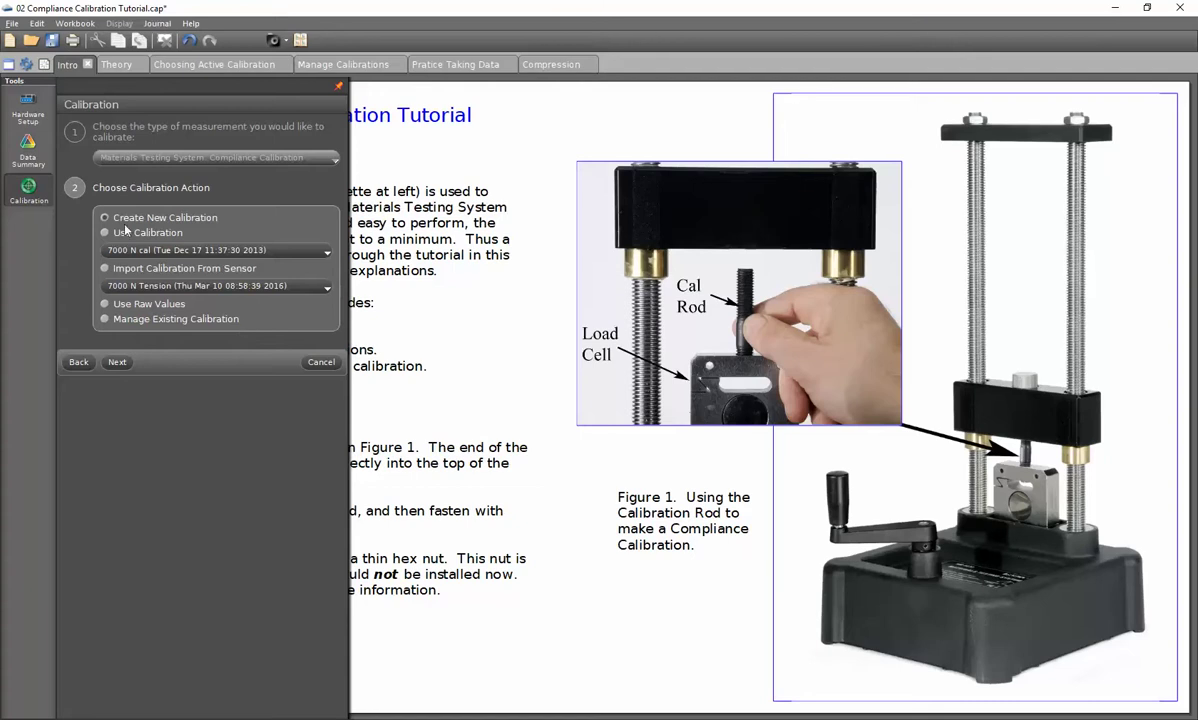
left_click(117, 362)
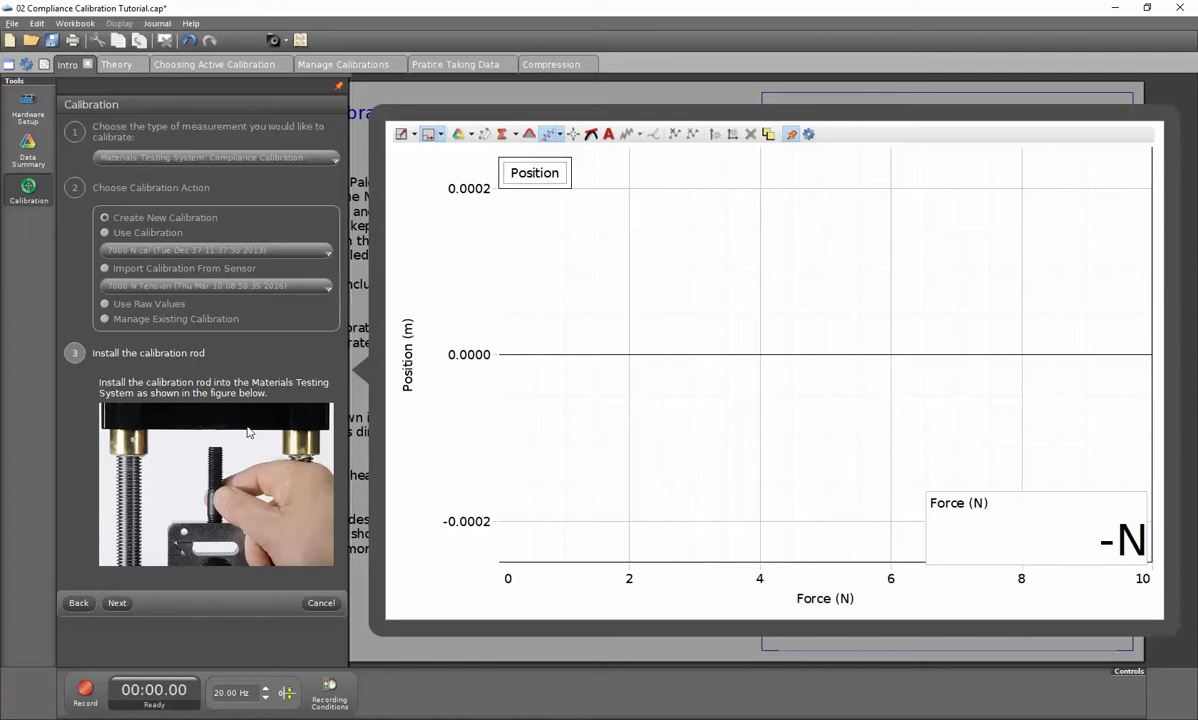
Advance to the data-recording step and record calibration run #11 of Position versus Force
left_click(117, 603)
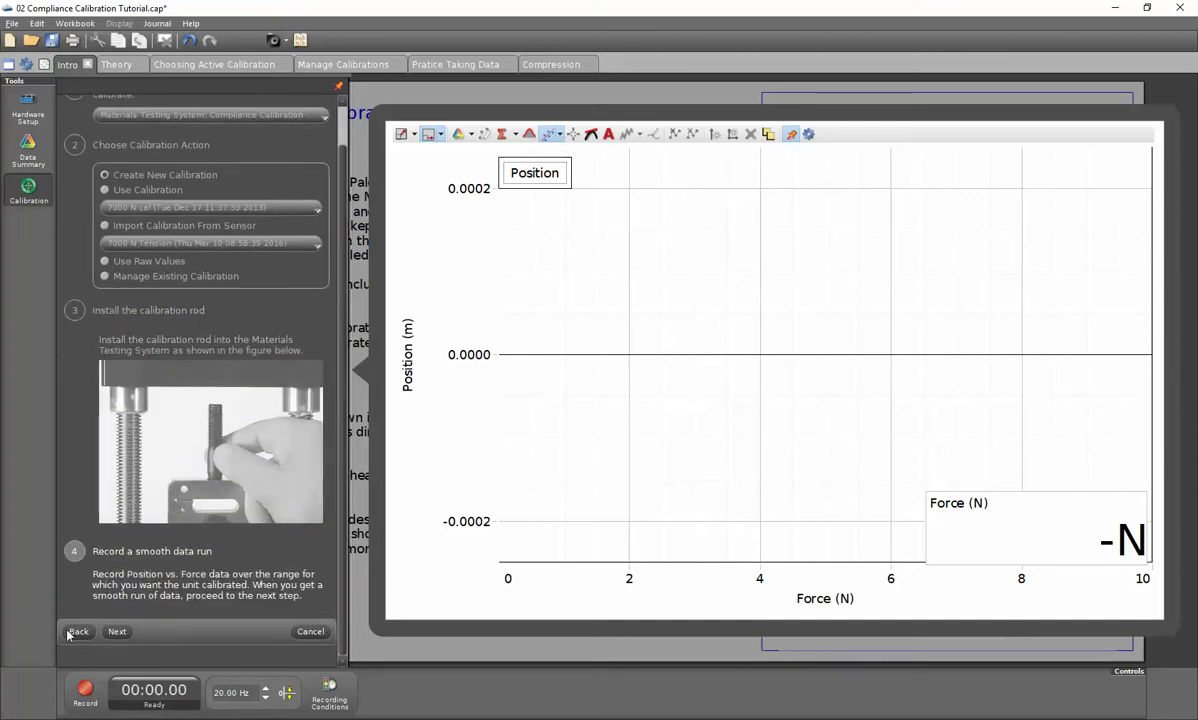
left_click(85, 688)
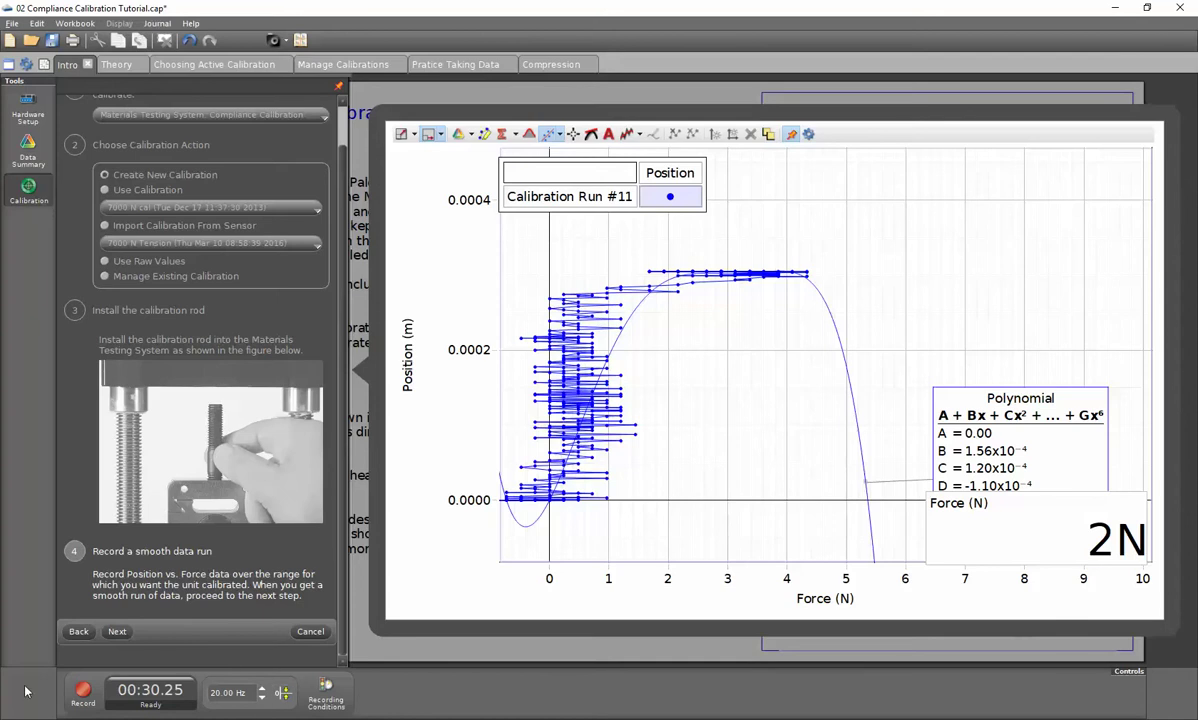
Record calibration run #12, then stop it and start run #13, cranking past 100 N
key("alt+r")
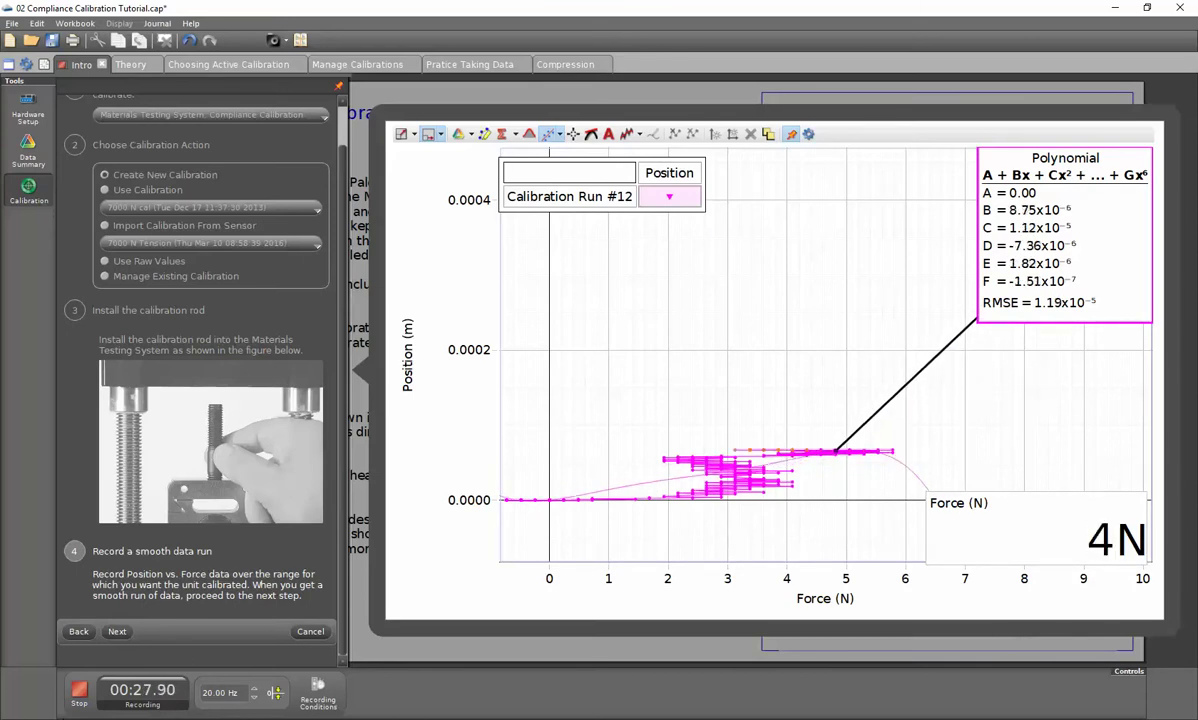
left_click(84, 690)
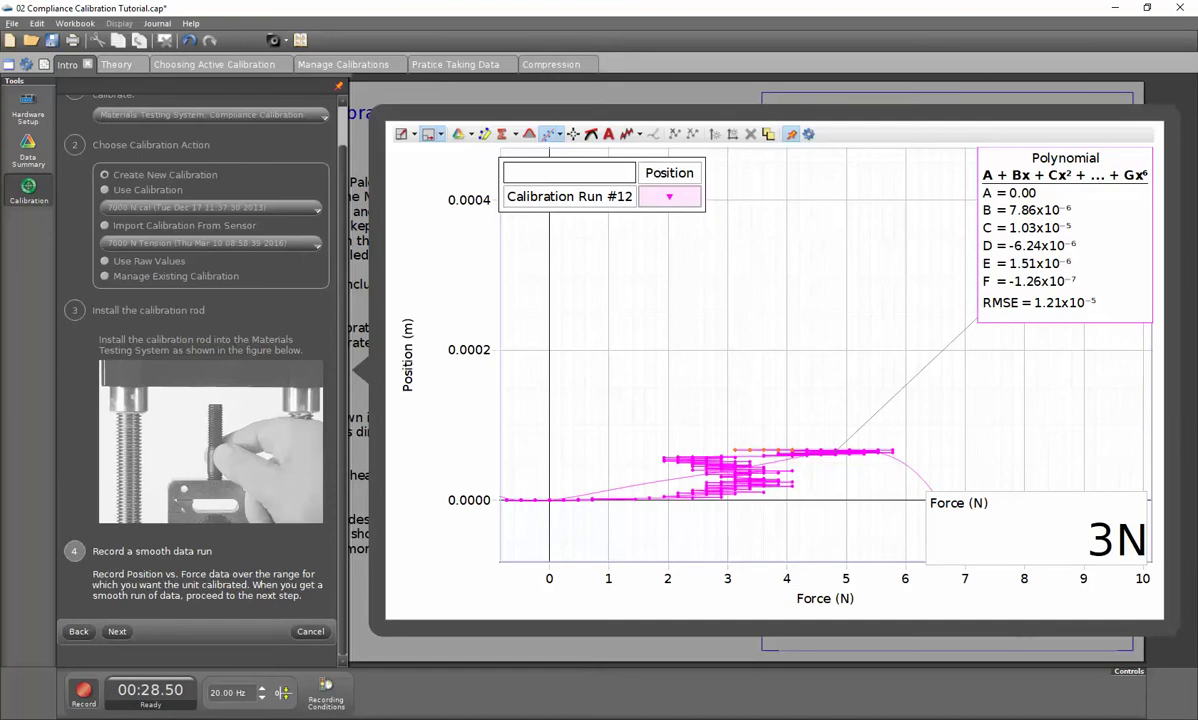
left_click(84, 690)
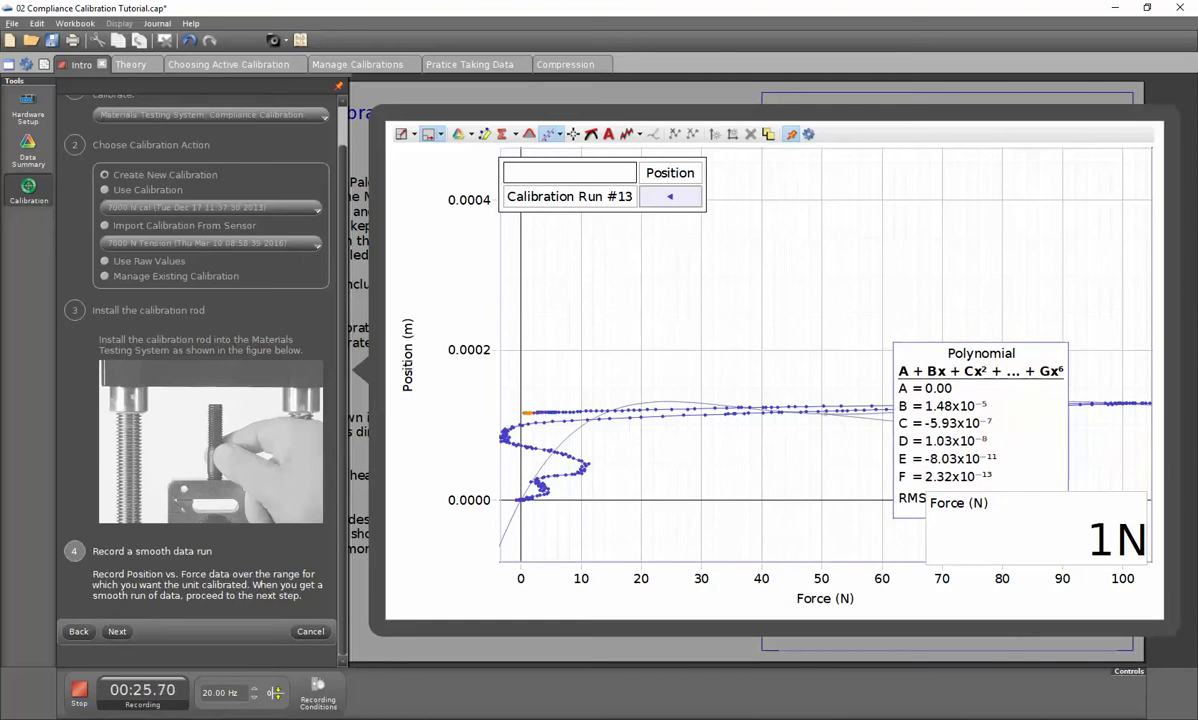
Stop run #13 and rescale the Position vs Force graph axes to fit the data
left_click(80, 692)
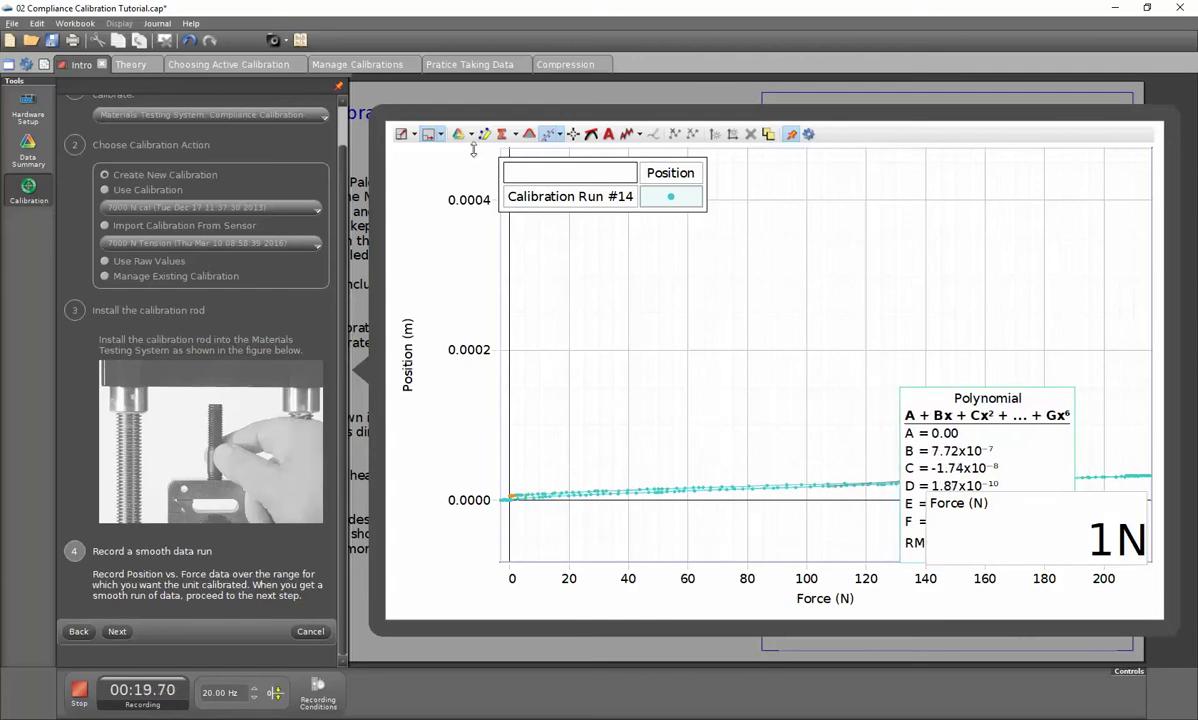
left_click(401, 135)
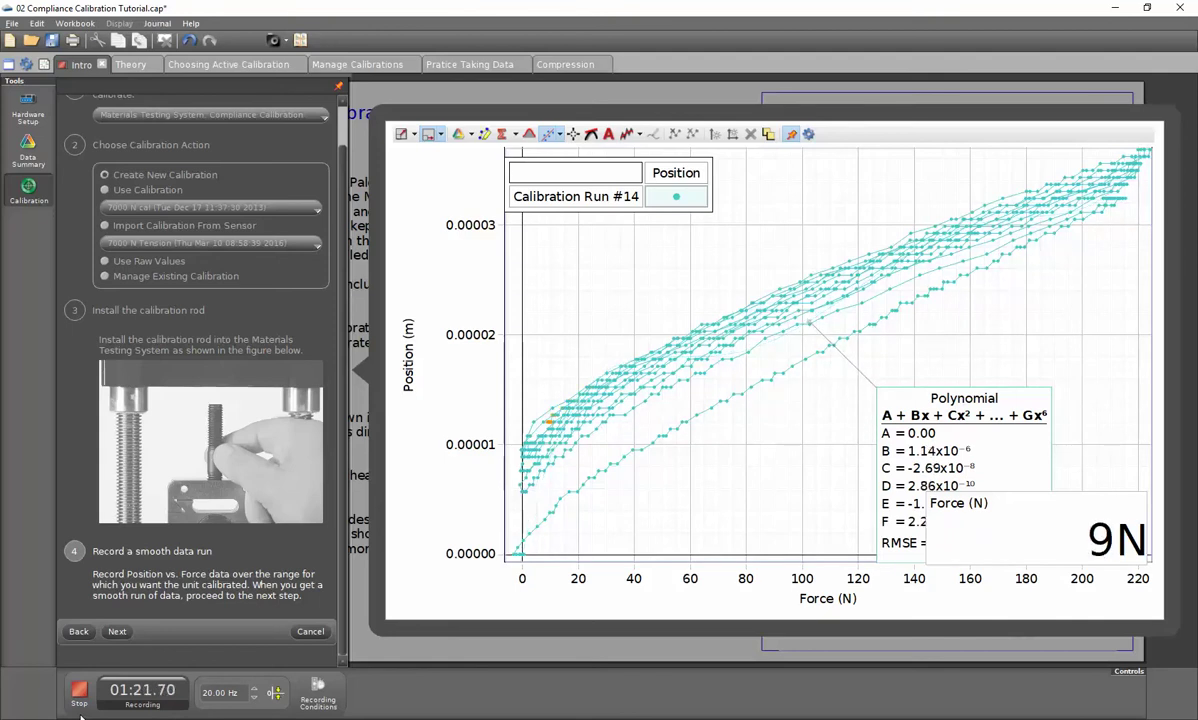
Stop run #14, record smooth run #15 reaching 6986 N, and advance to the polynomial fit
left_click(82, 687)
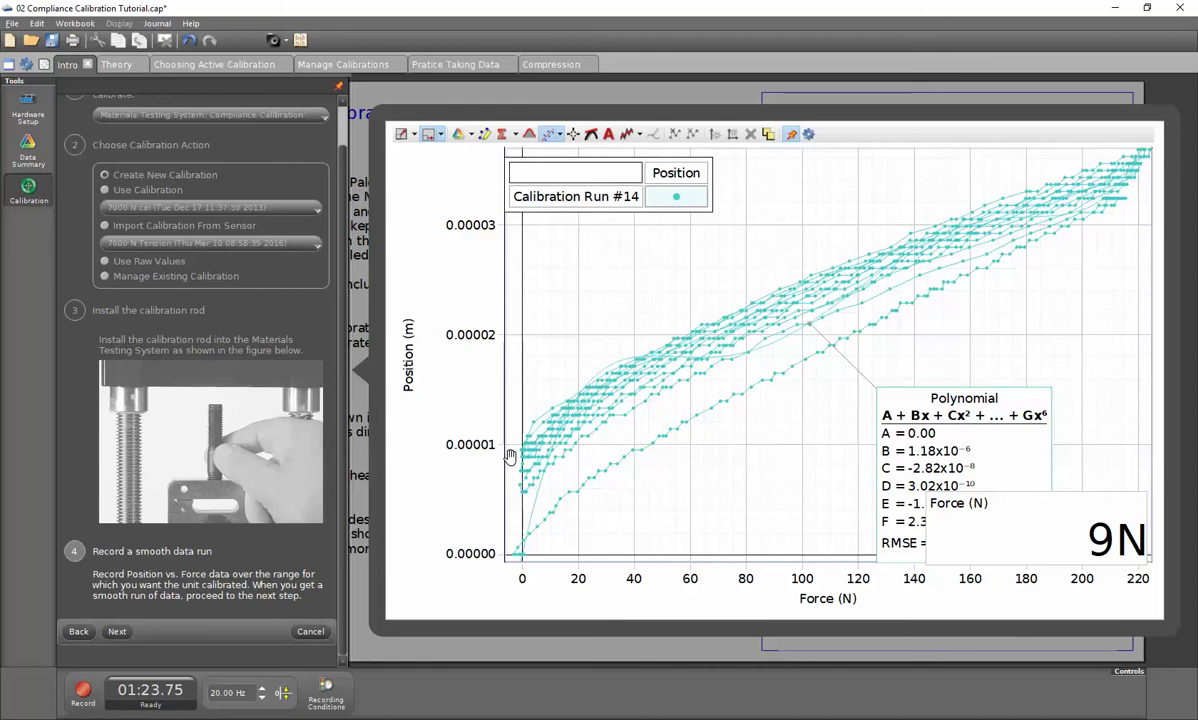
left_click(83, 690)
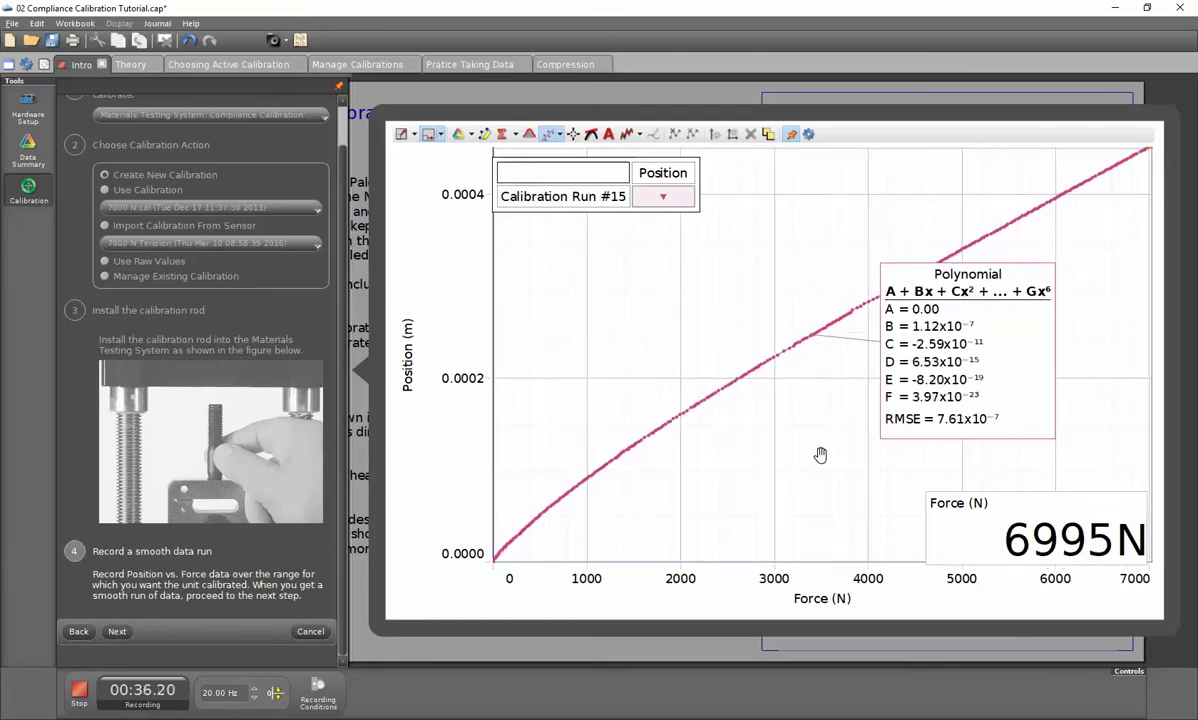
left_click(79, 690)
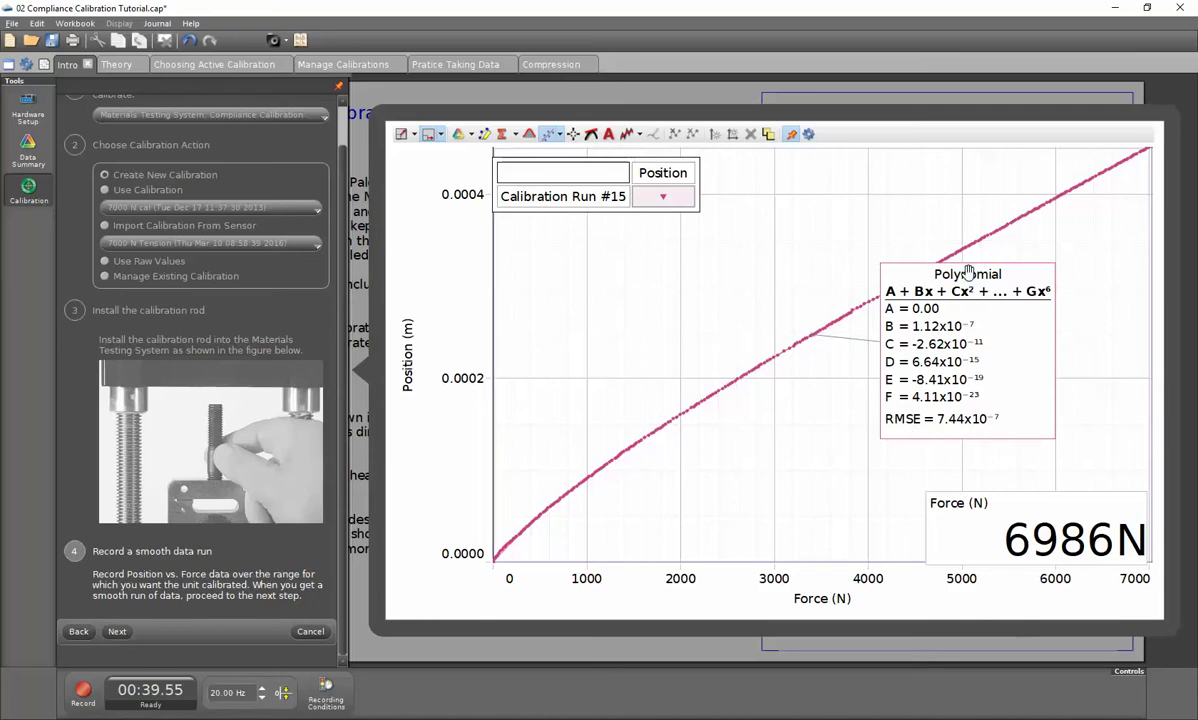
left_click(118, 632)
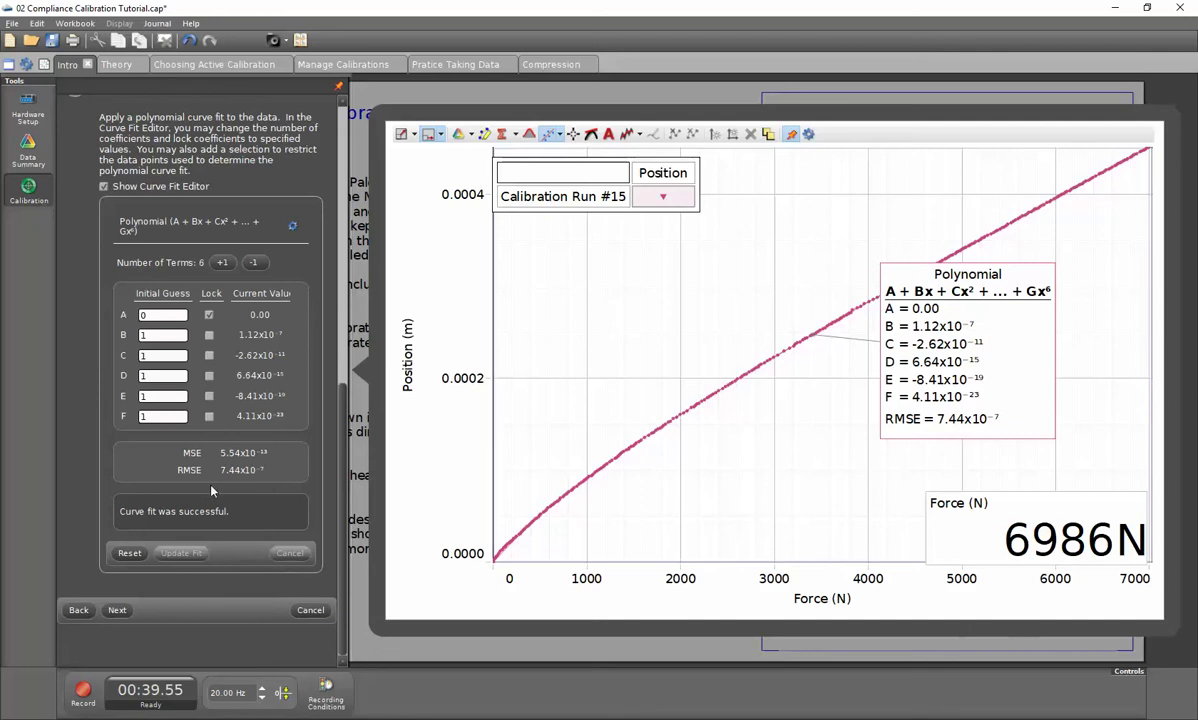
Name the compliance calibration '7000 N T 3.2.18' and finish the wizard
left_click(115, 610)
double_click(125, 530)
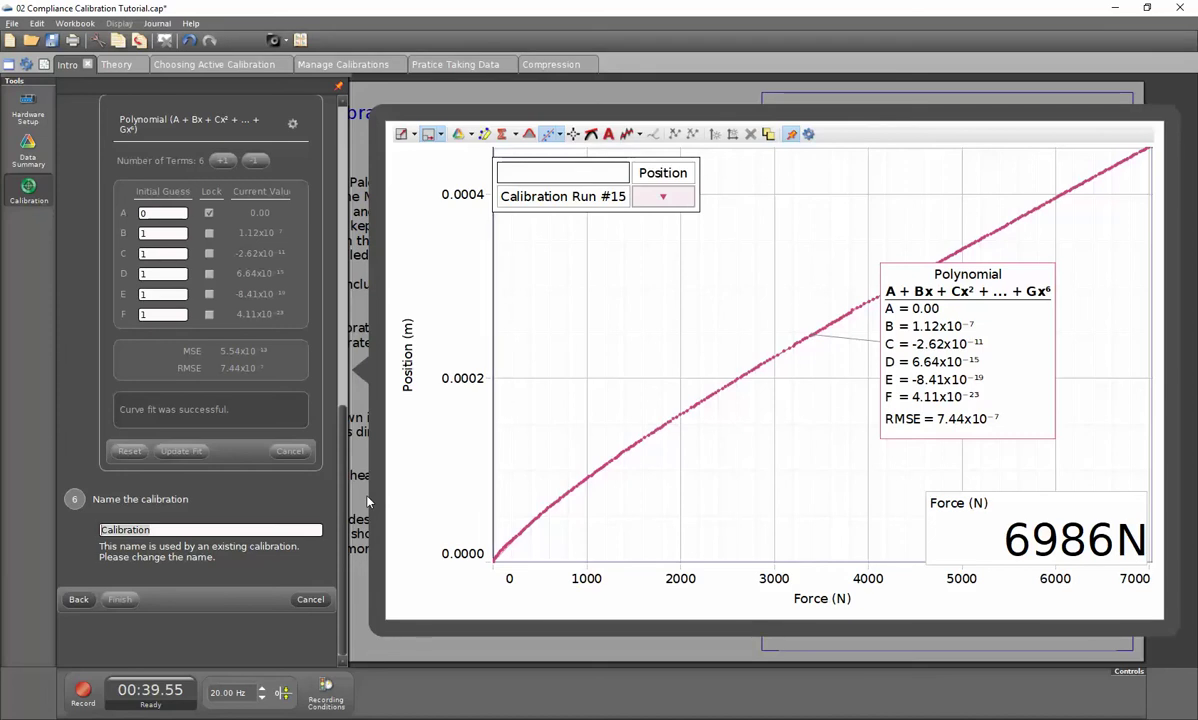
type("7000")
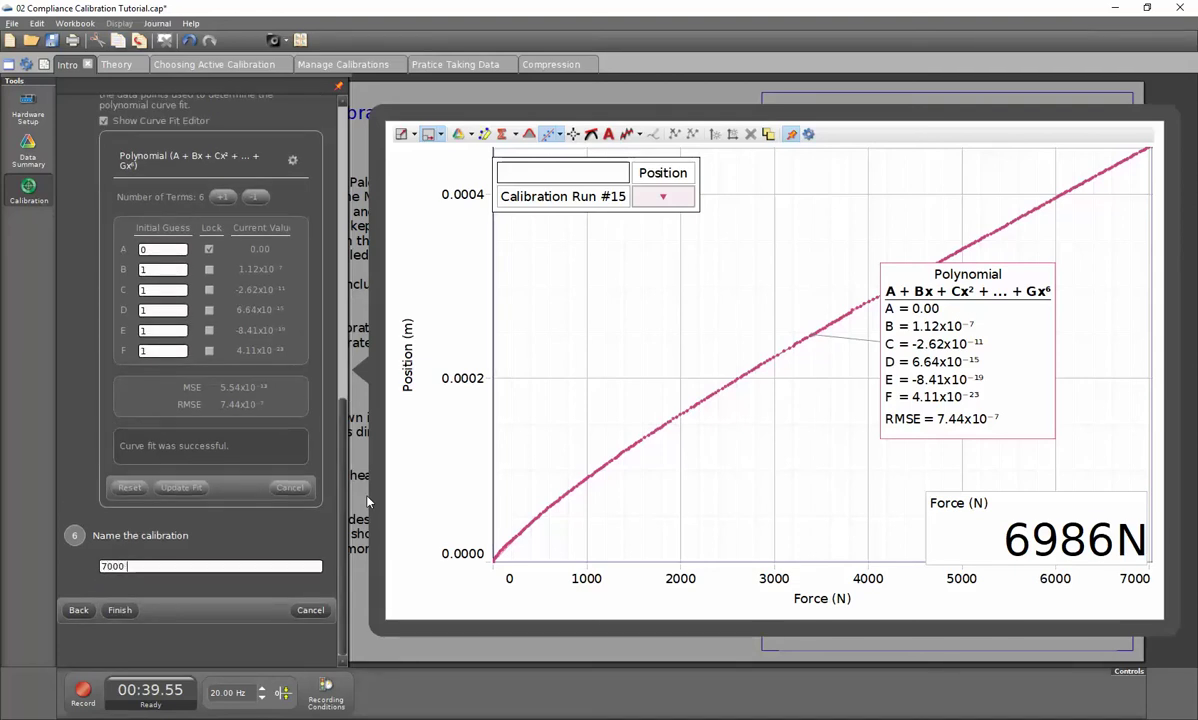
type(" N")
type(" T")
type("3.2.1")
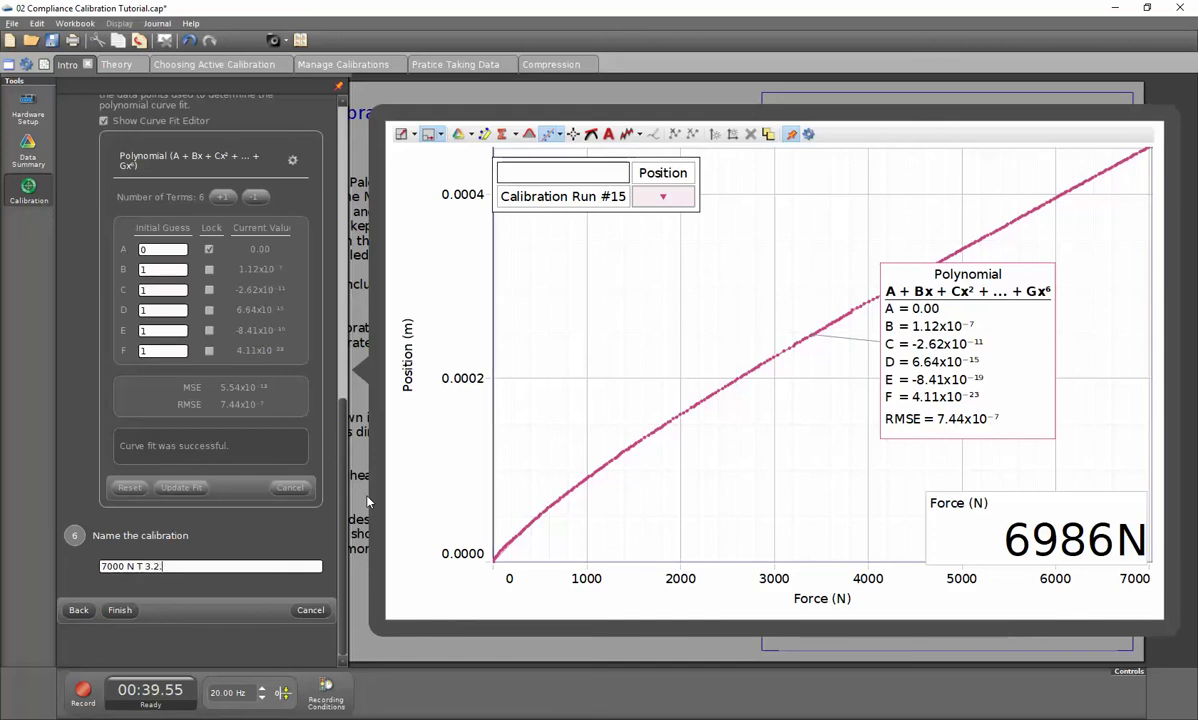
type("8")
left_click(119, 610)
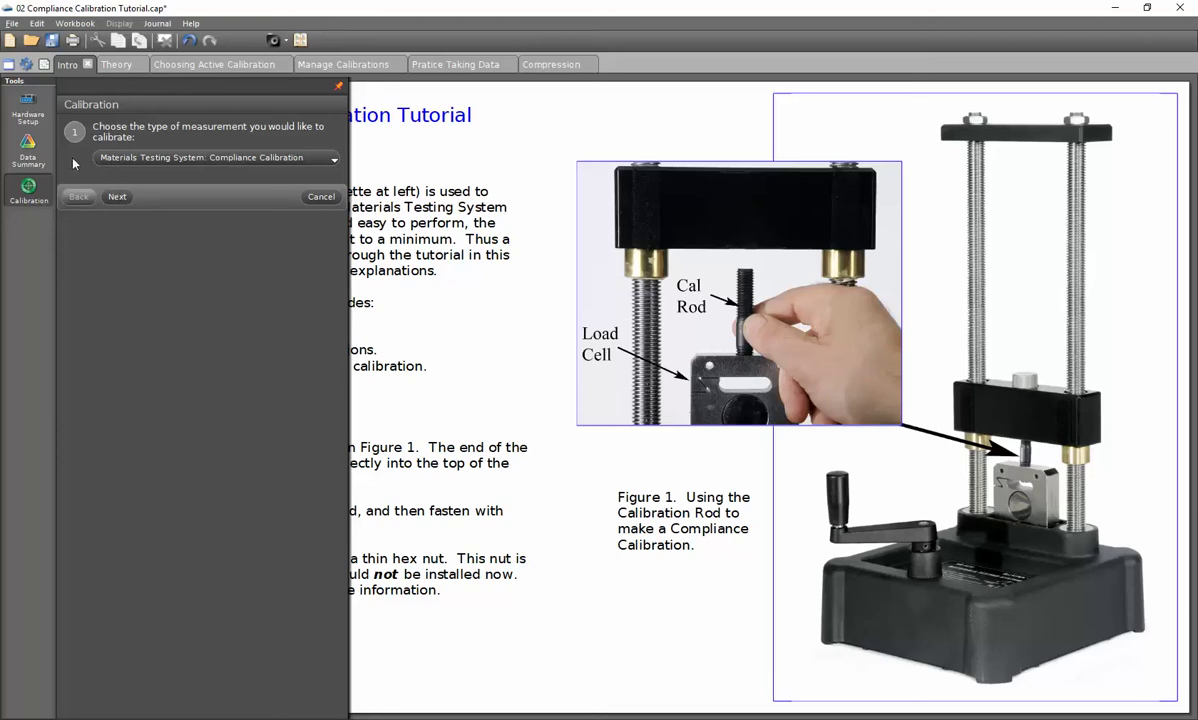
Save the calibration in the sensor, overwriting the Empty Calibration 2 slot
left_click(118, 197)
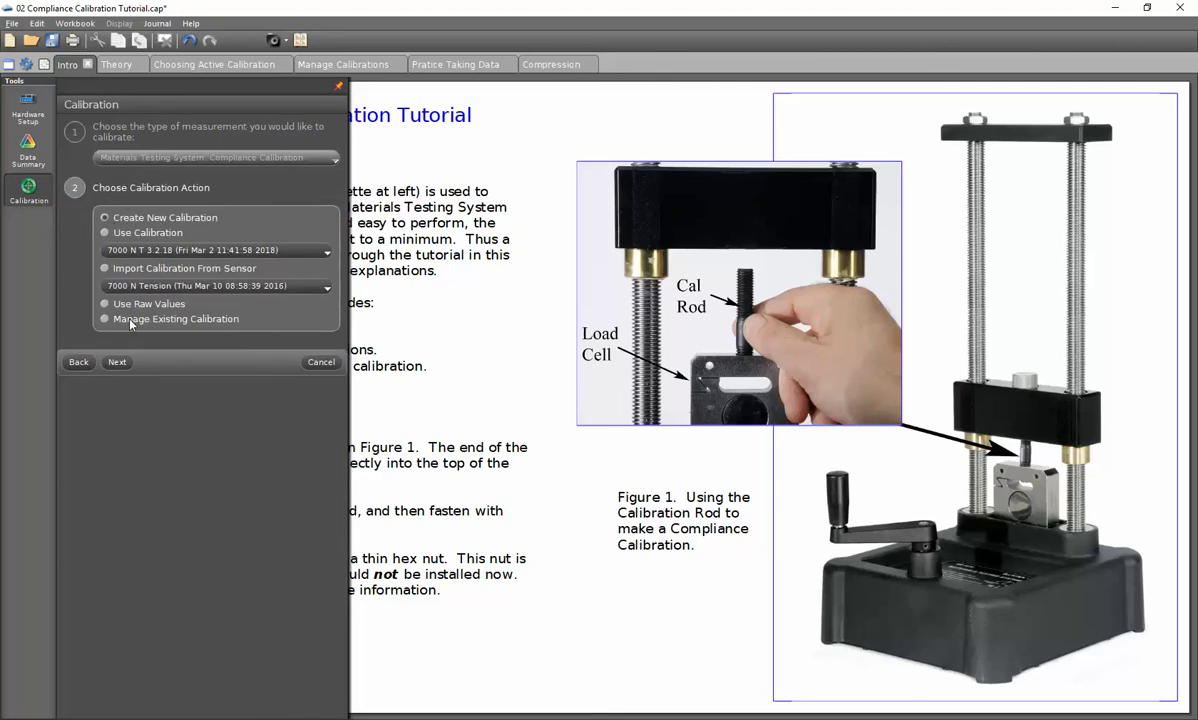
left_click(116, 363)
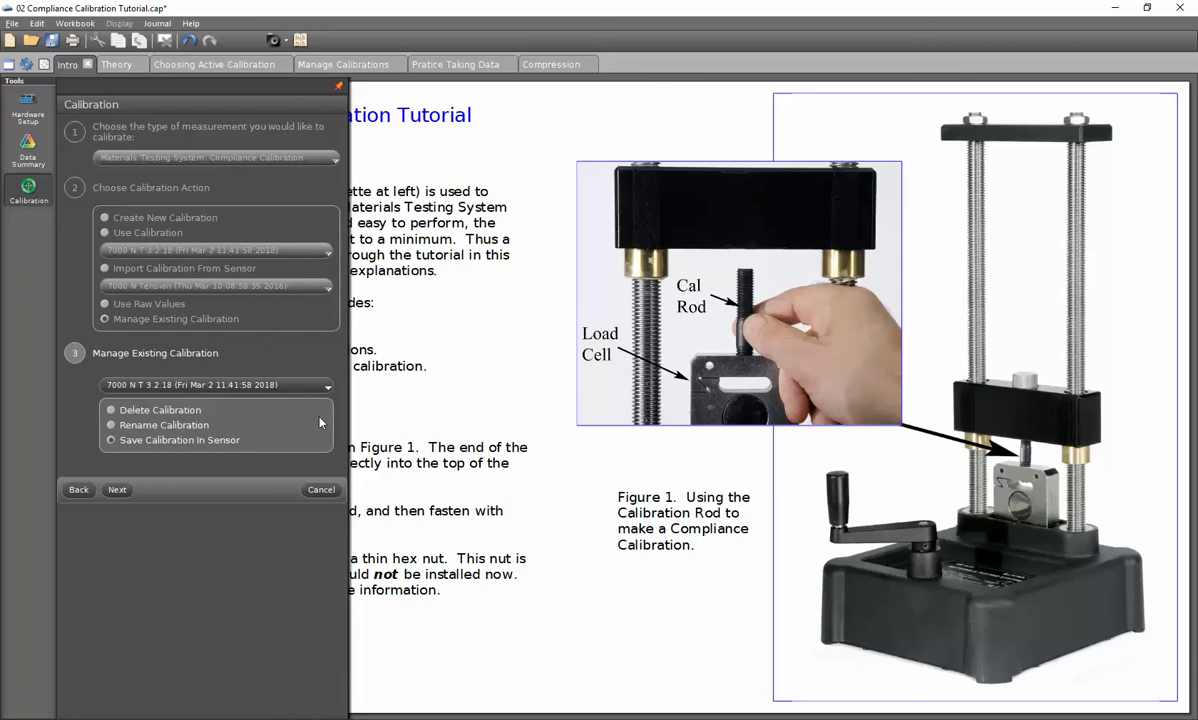
left_click(116, 491)
left_click(322, 530)
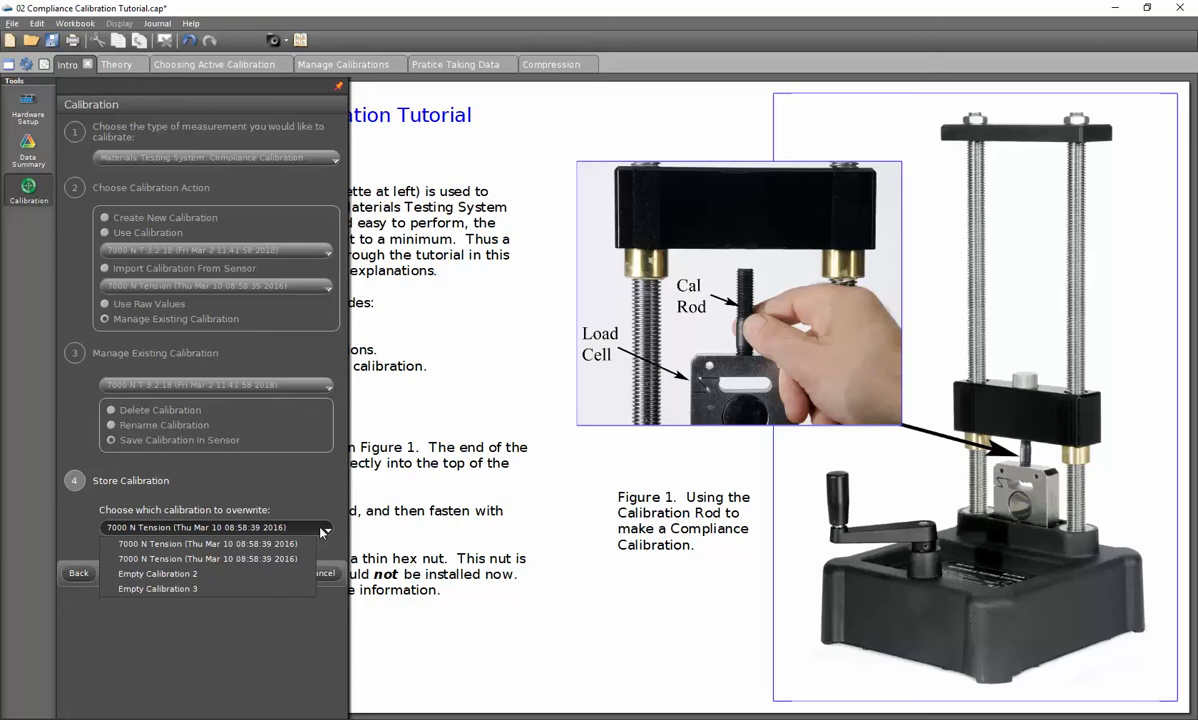
left_click(196, 575)
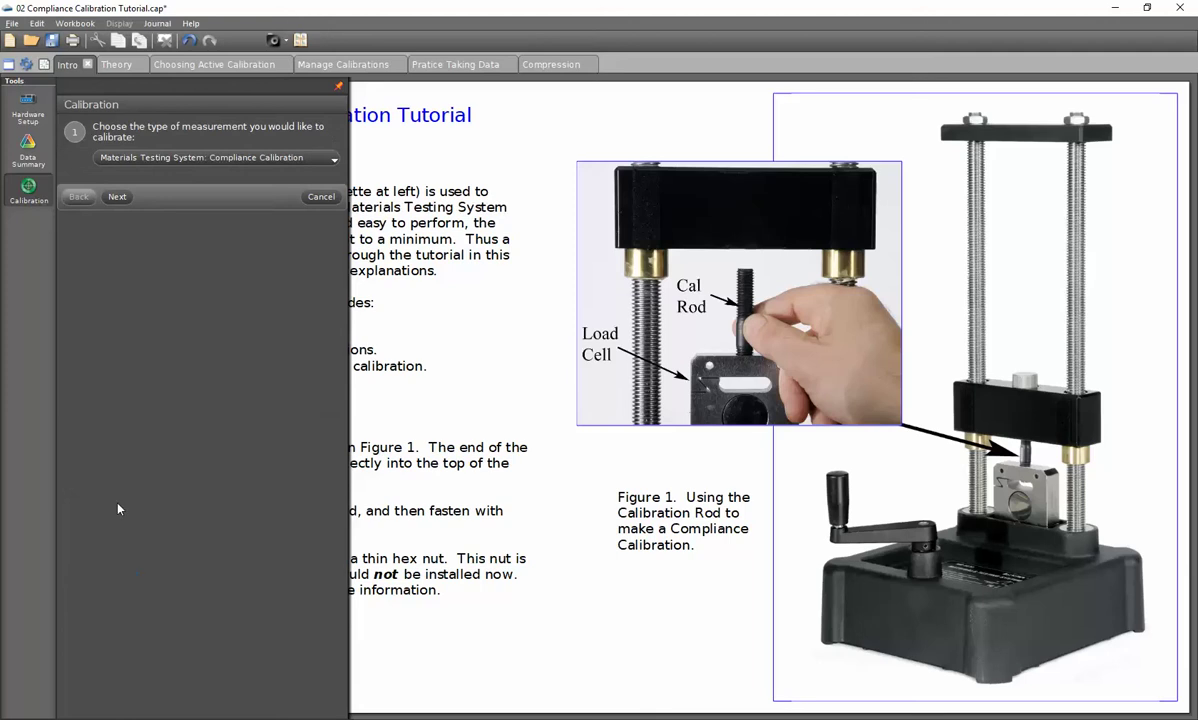
Select Import Calibration From Sensor and confirm 7000 N T 3.2.18 appears in the stored list
left_click(118, 197)
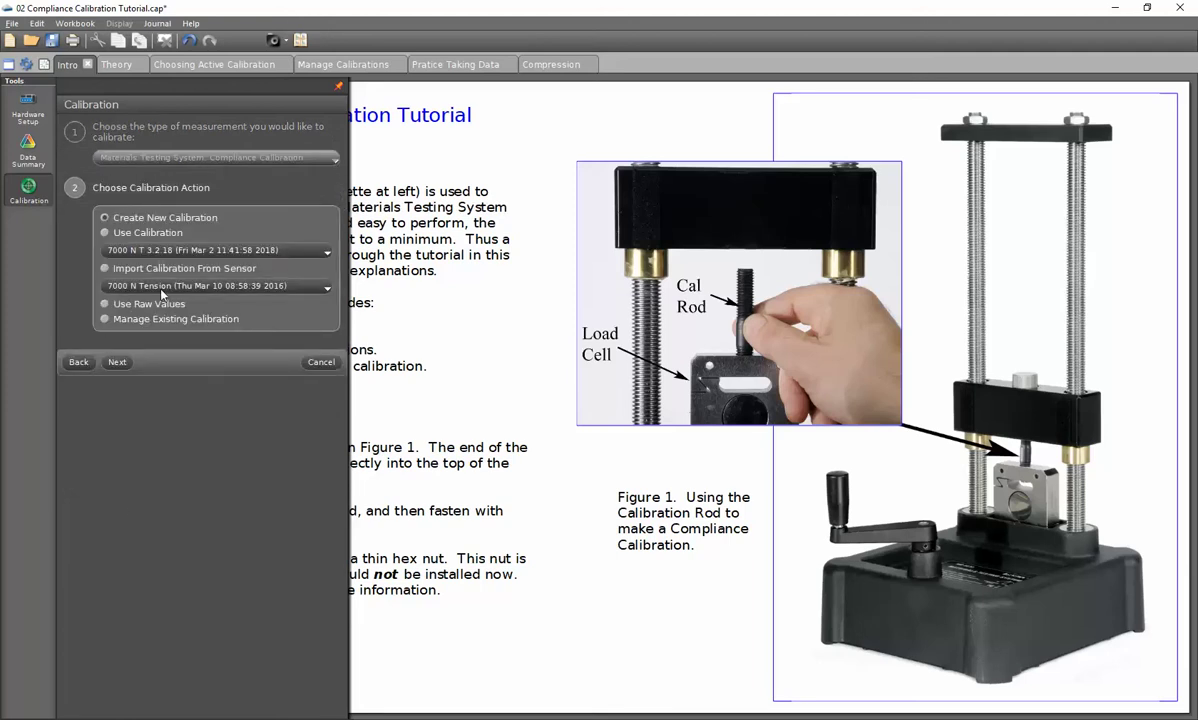
left_click(104, 270)
left_click(271, 288)
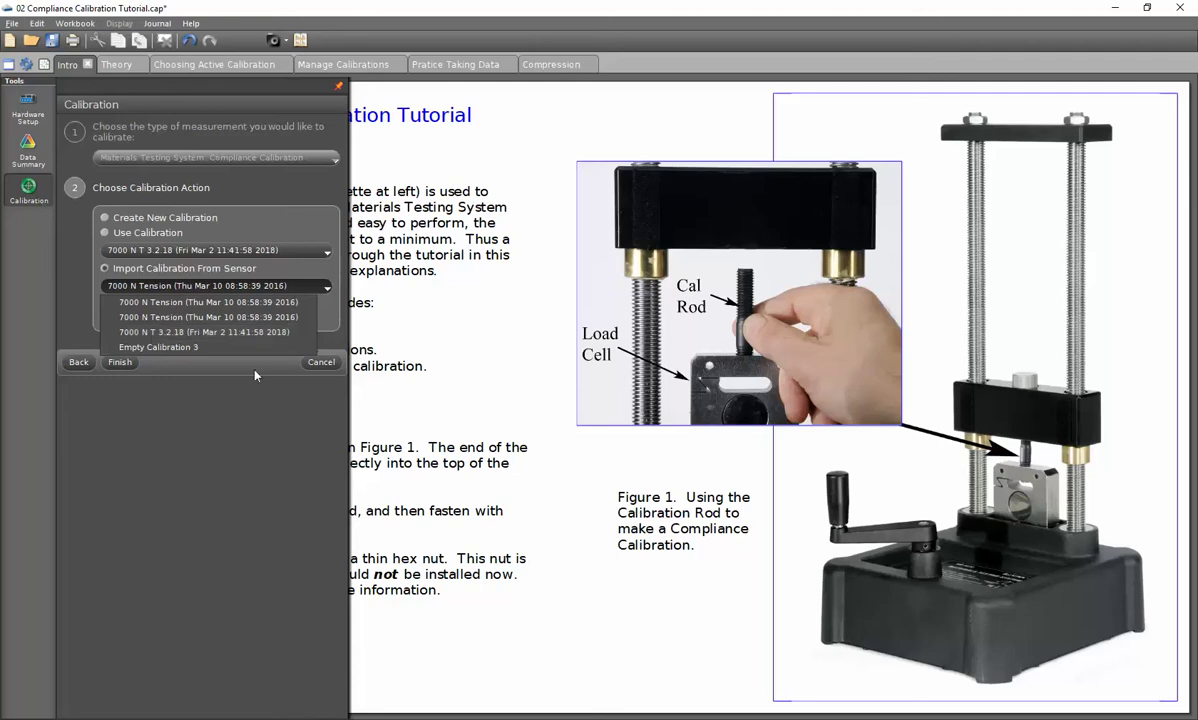
left_click(226, 388)
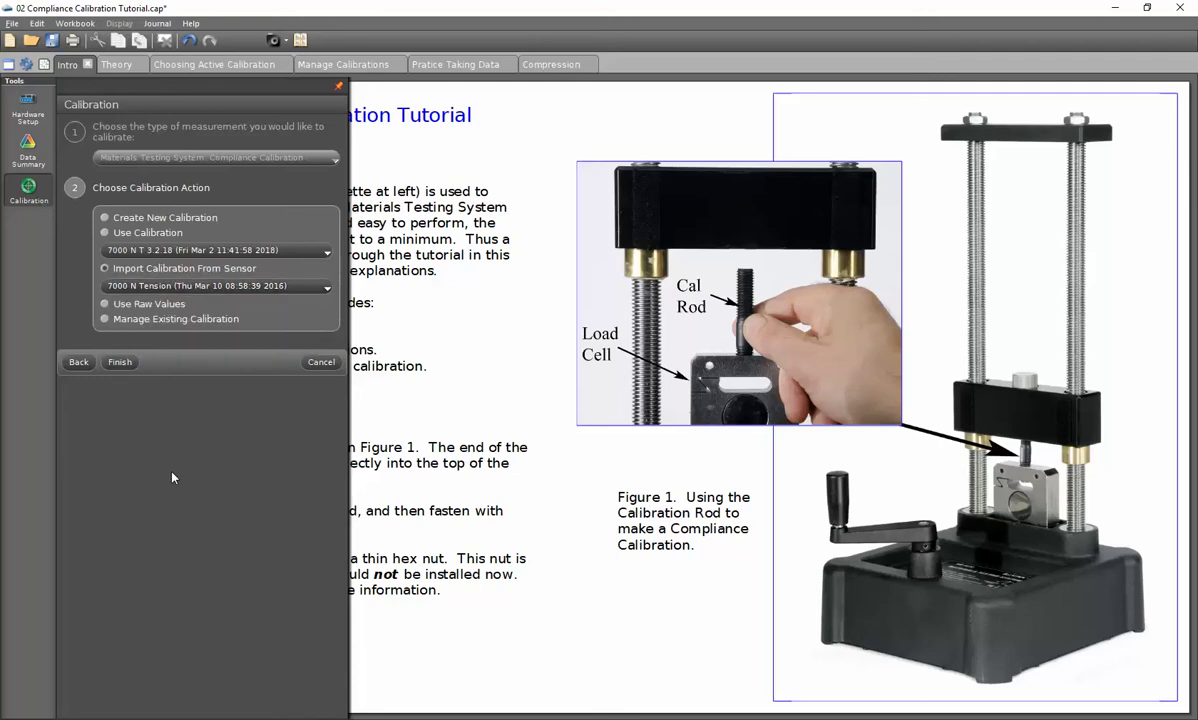